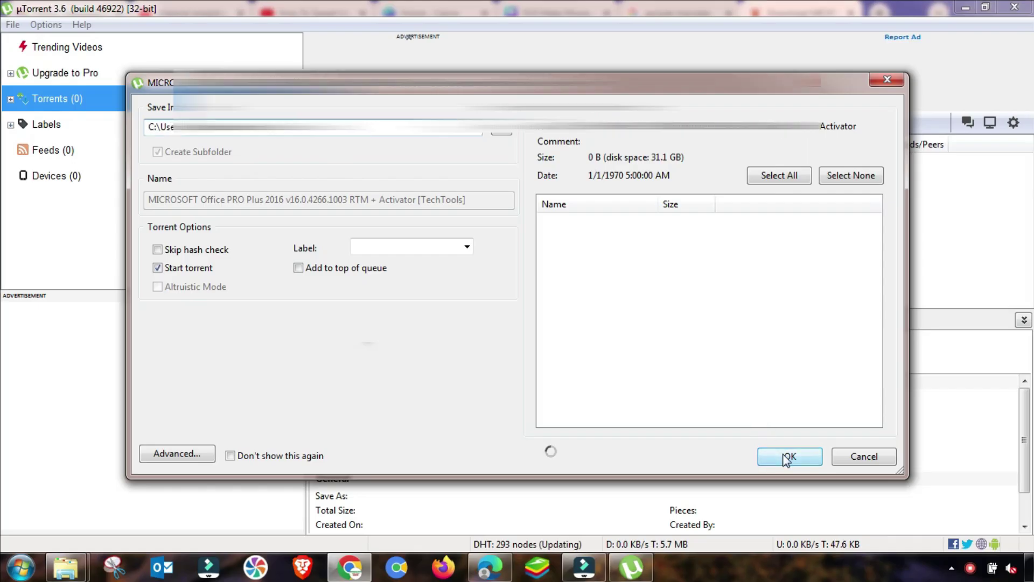
Step: Confirm adding the 2.20 GB Office Pro Plus 2016 torrent so it starts downloading
left_click(787, 456)
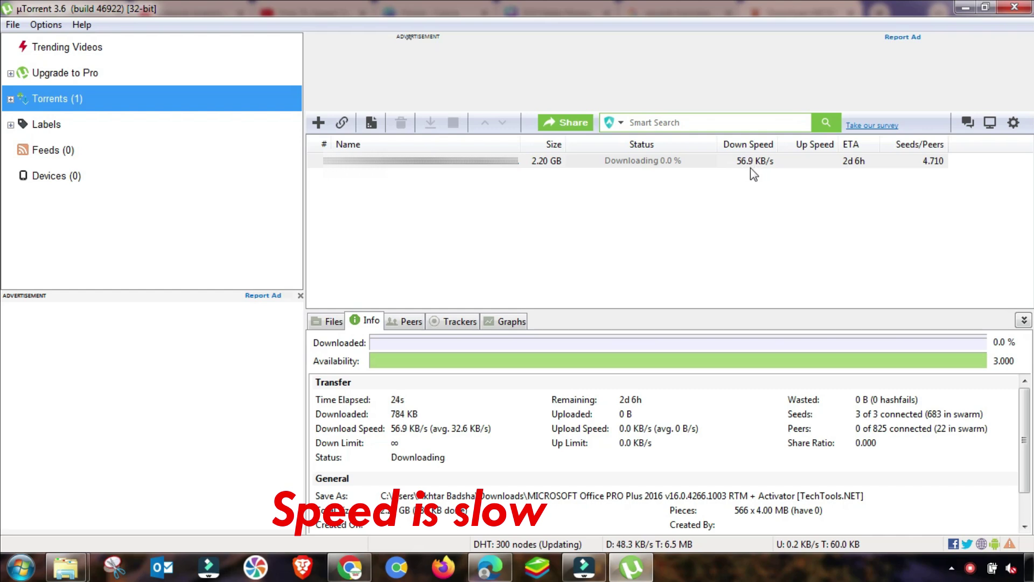
Step: Stop the 2.20 GB Office torrent that is crawling at 56.9 KB/s
right_click(525, 158)
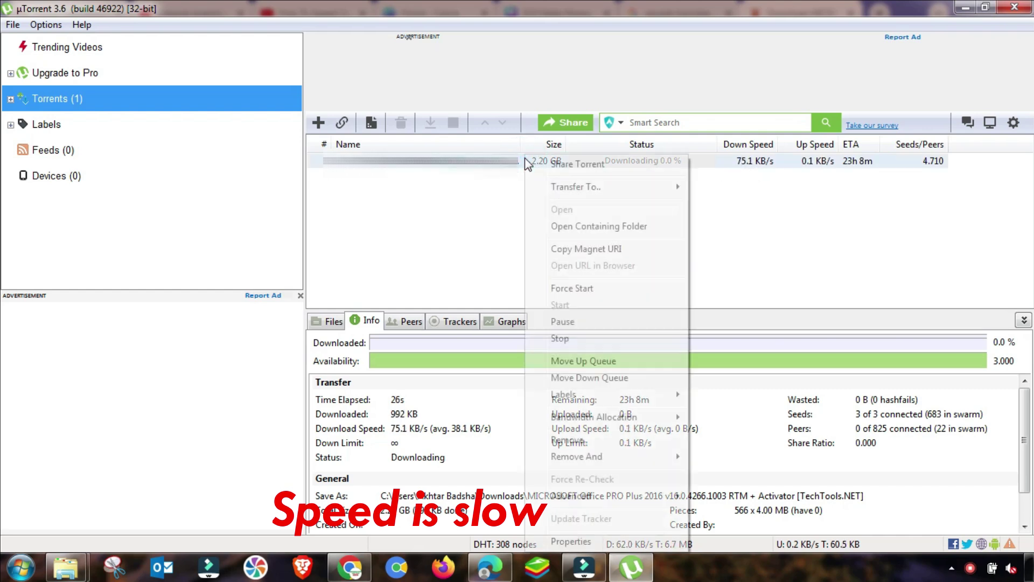
left_click(560, 339)
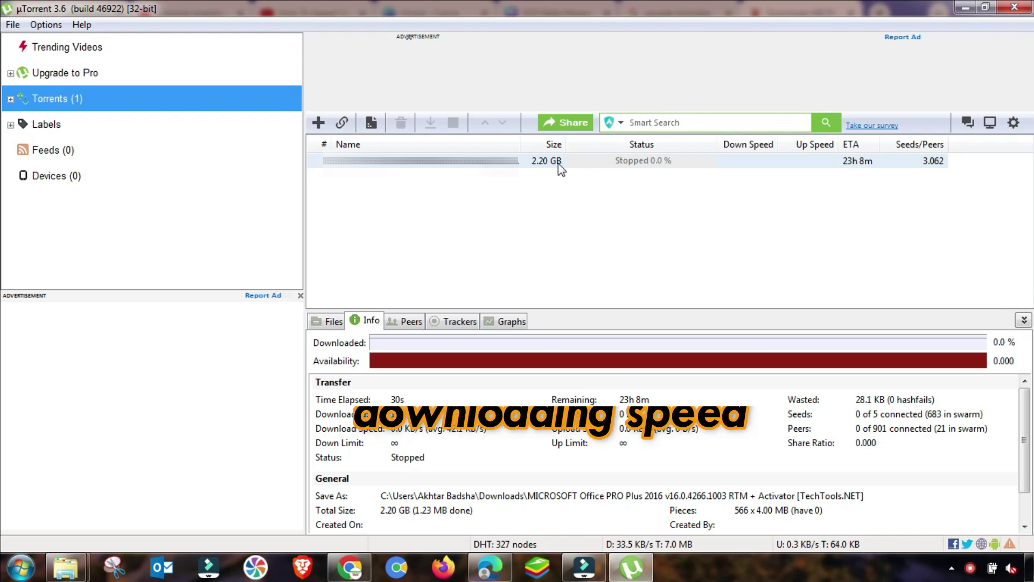
Step: Open the Preferences dialog from the Options menu
left_click(45, 25)
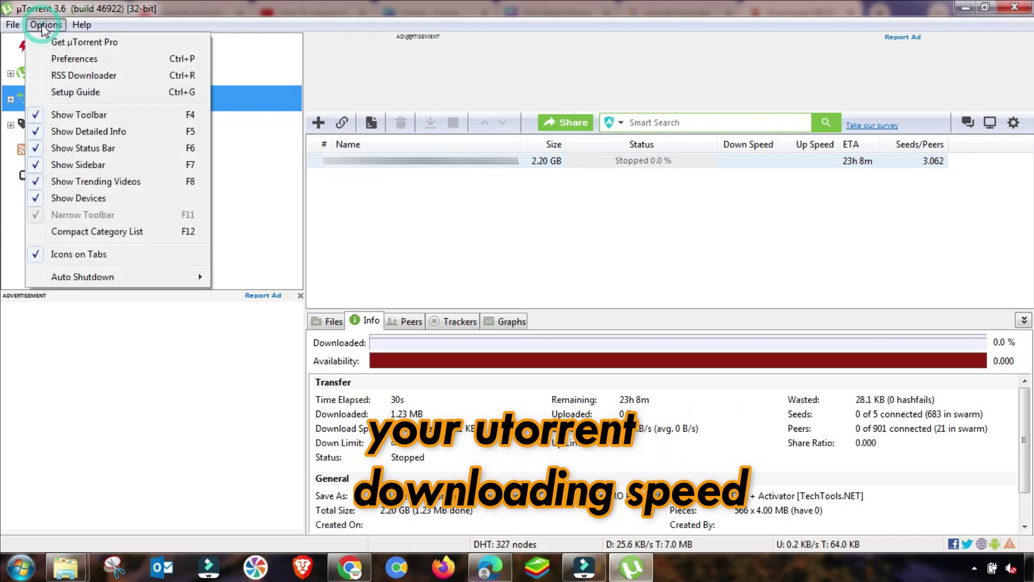
left_click(65, 58)
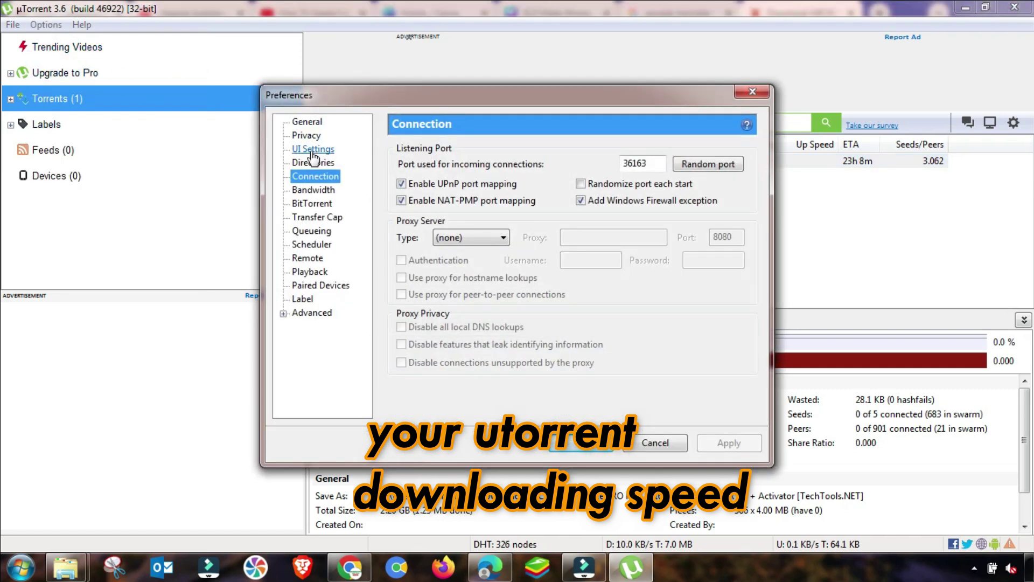
Step: On the Bandwidth page, set maximum upload rate to 100 kB/s, global connections to 2330, and peers per torrent to 75
left_click(314, 191)
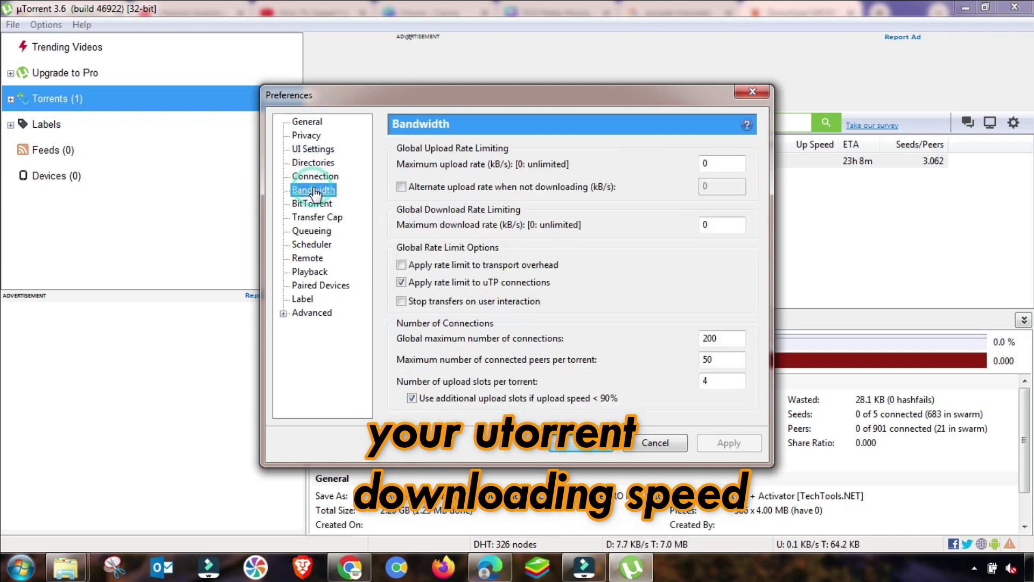
double_click(723, 165)
type("1")
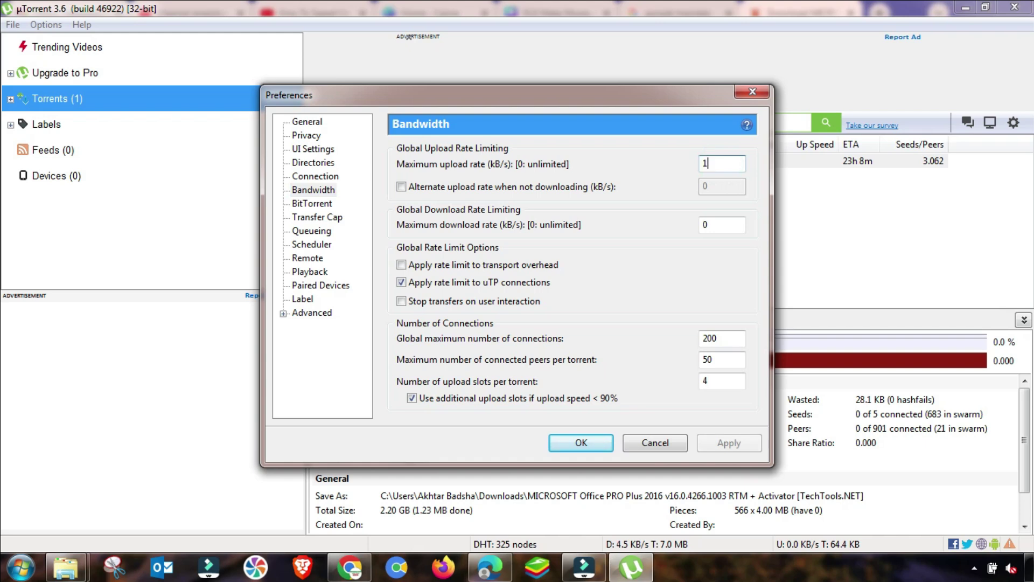
type("00")
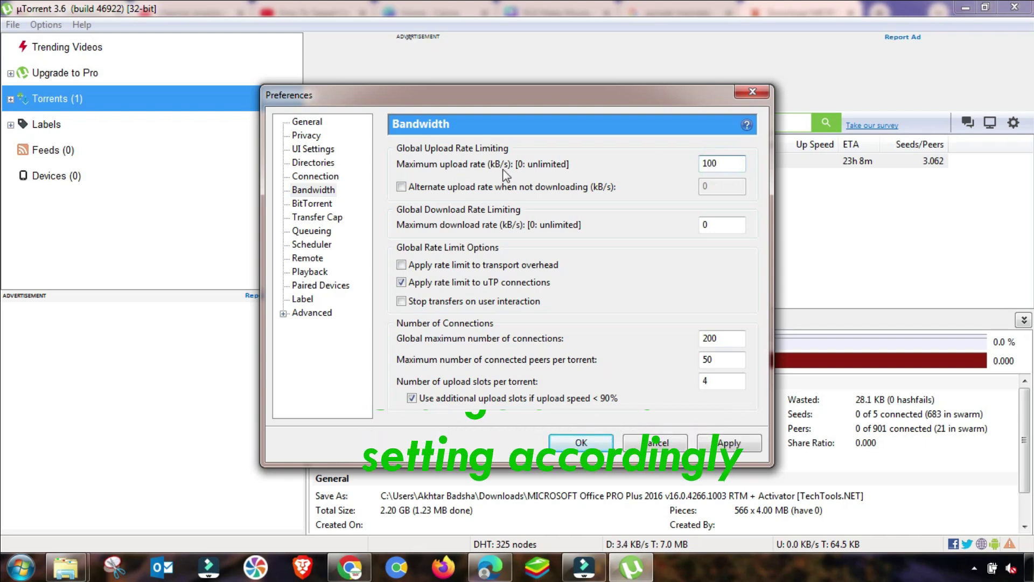
double_click(711, 163)
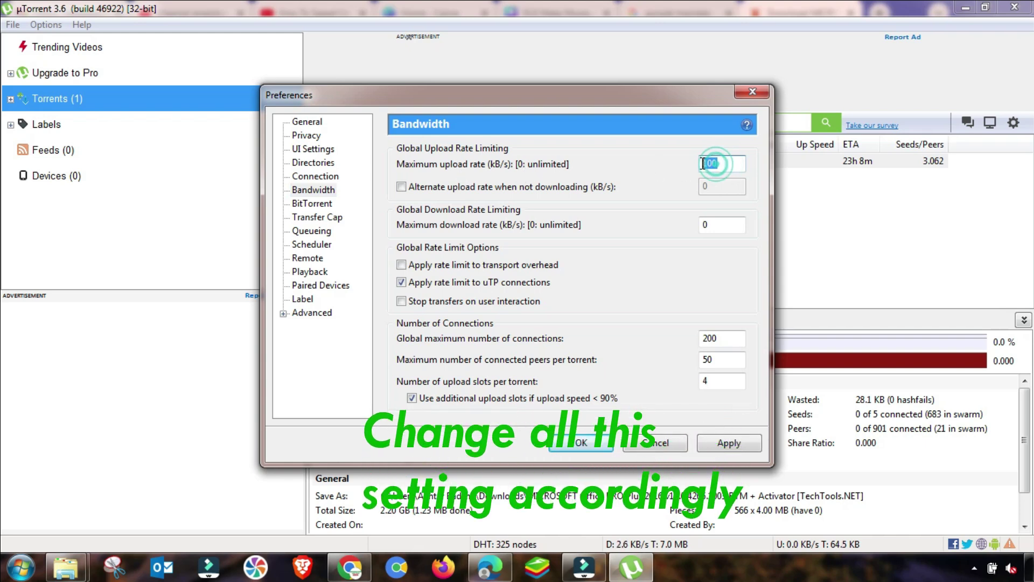
left_click(723, 225)
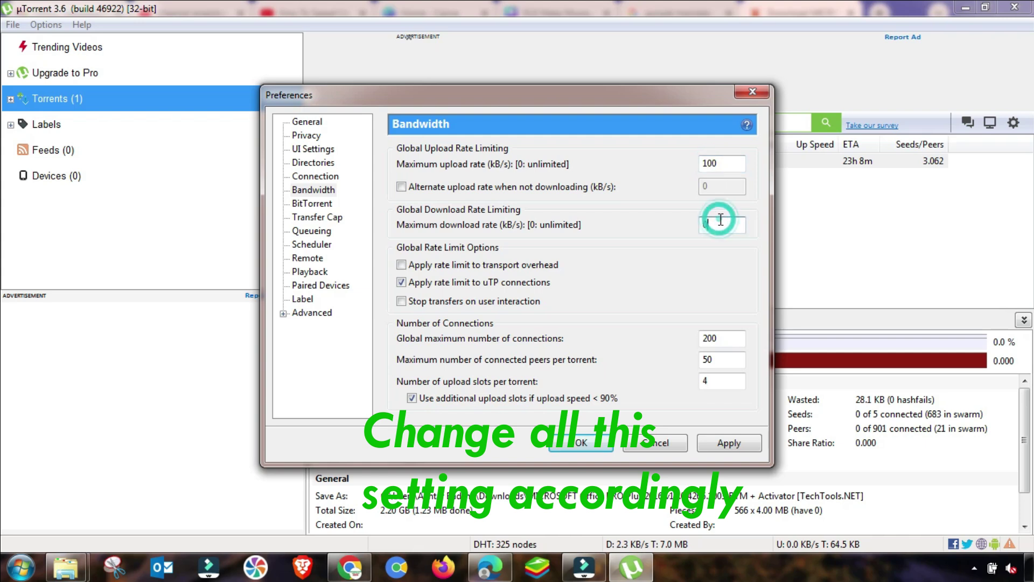
left_click(719, 163)
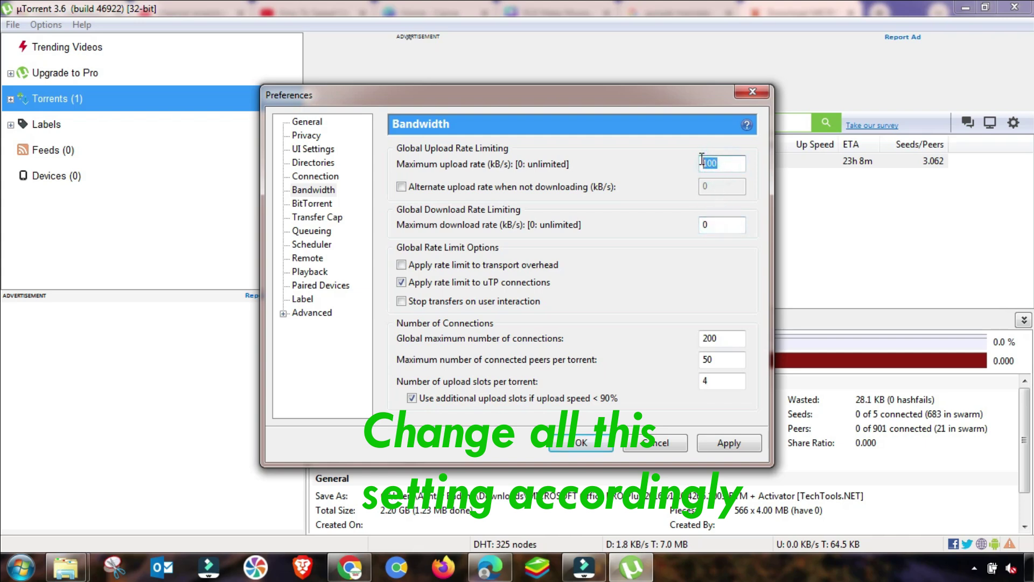
double_click(721, 339)
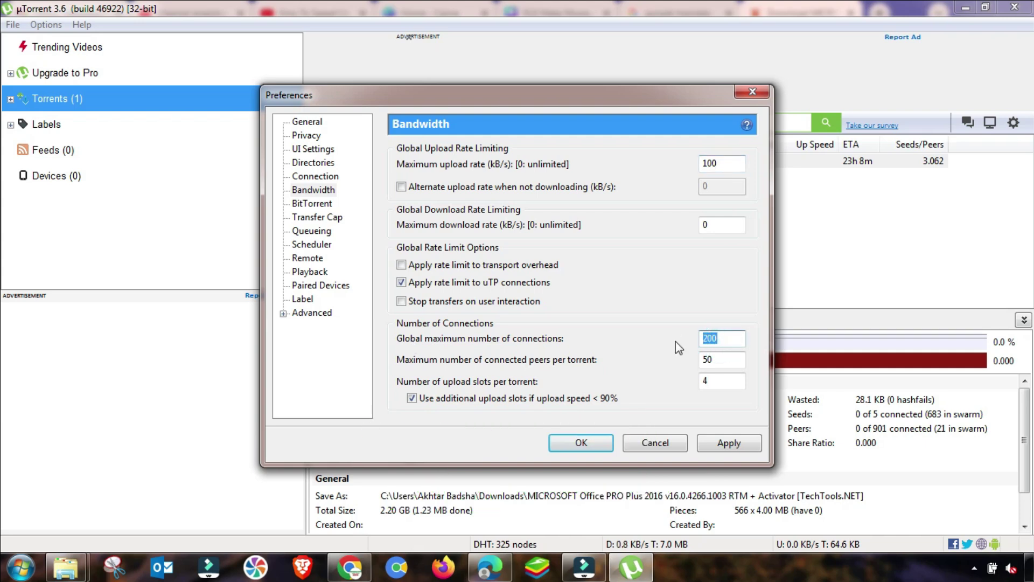
type("233")
double_click(709, 358)
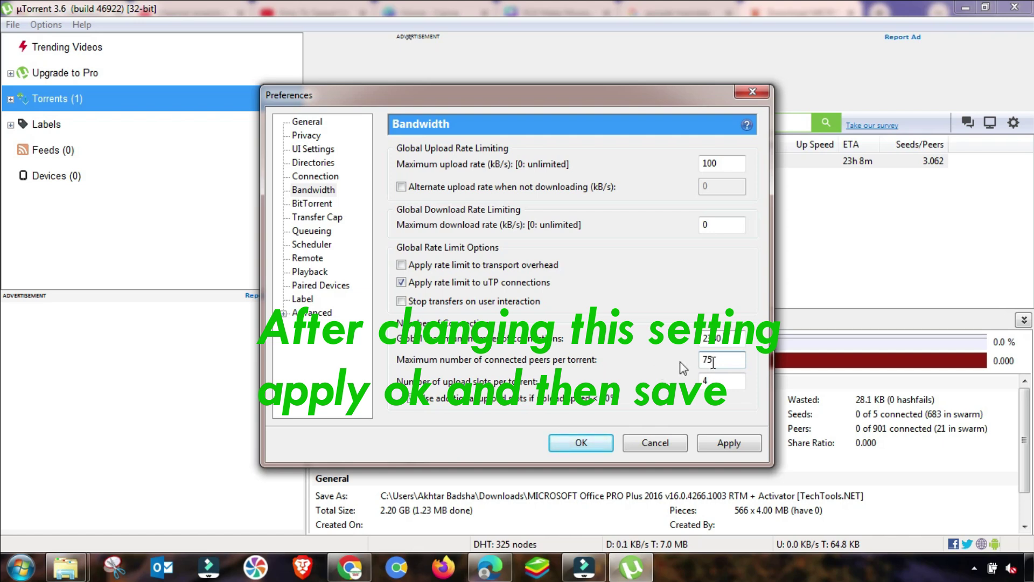
Step: Set upload slots per torrent to 3 and apply the bandwidth settings
key("Tab")
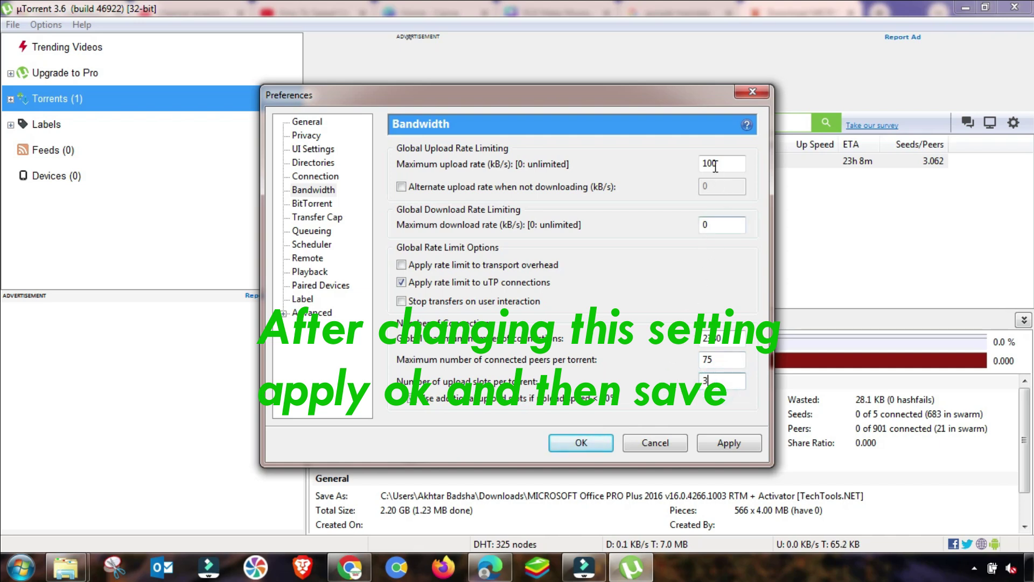
left_click_drag(702, 162, 712, 162)
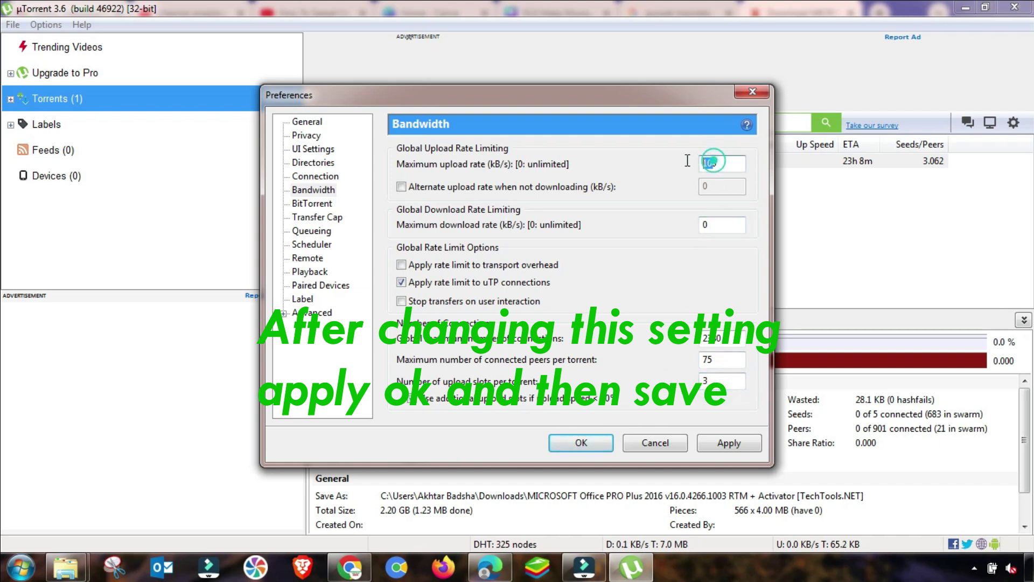
double_click(708, 224)
double_click(719, 338)
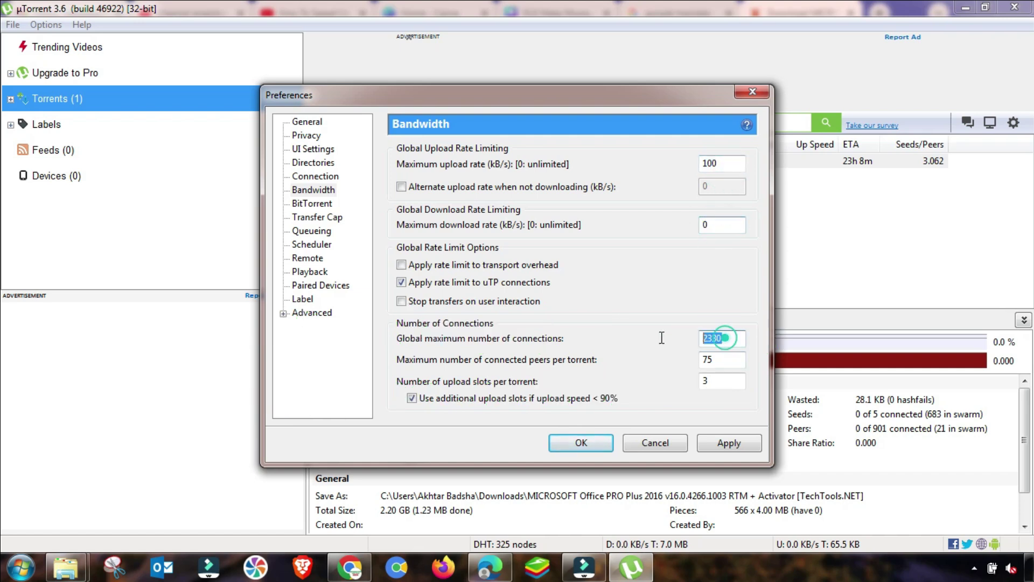
double_click(714, 360)
double_click(717, 380)
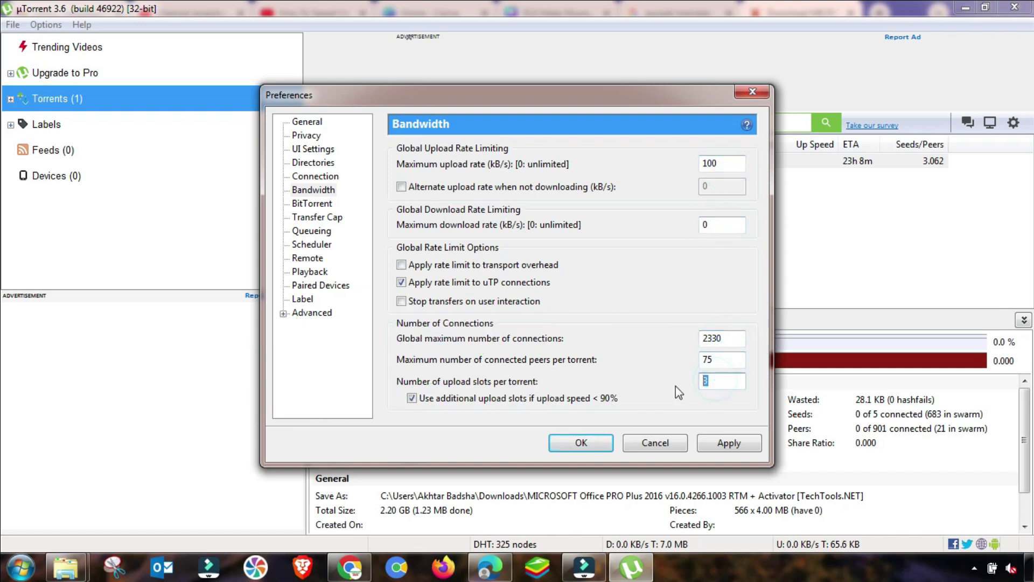
left_click(729, 444)
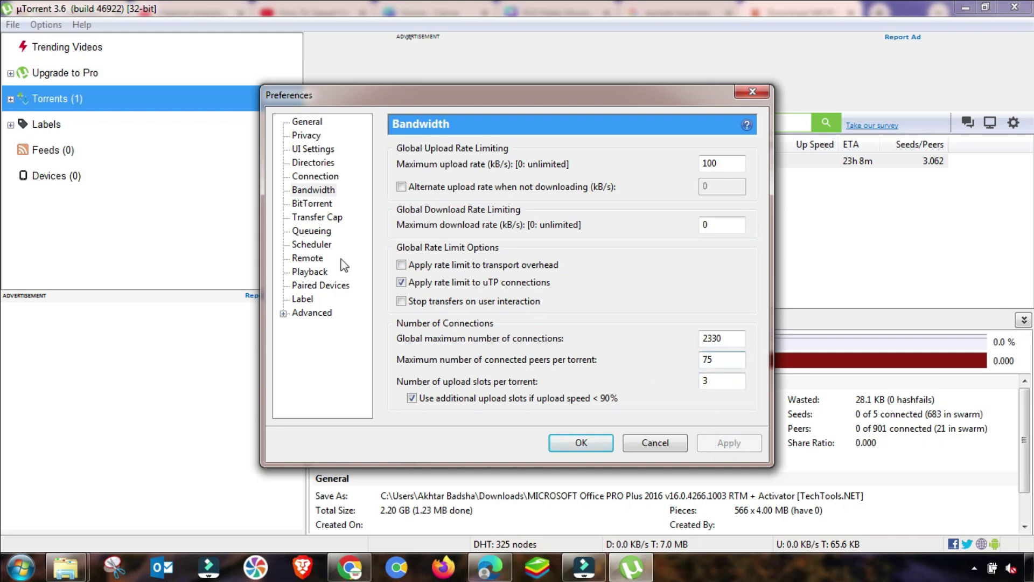
Step: Switch Preferences to the Advanced options list
left_click(314, 189)
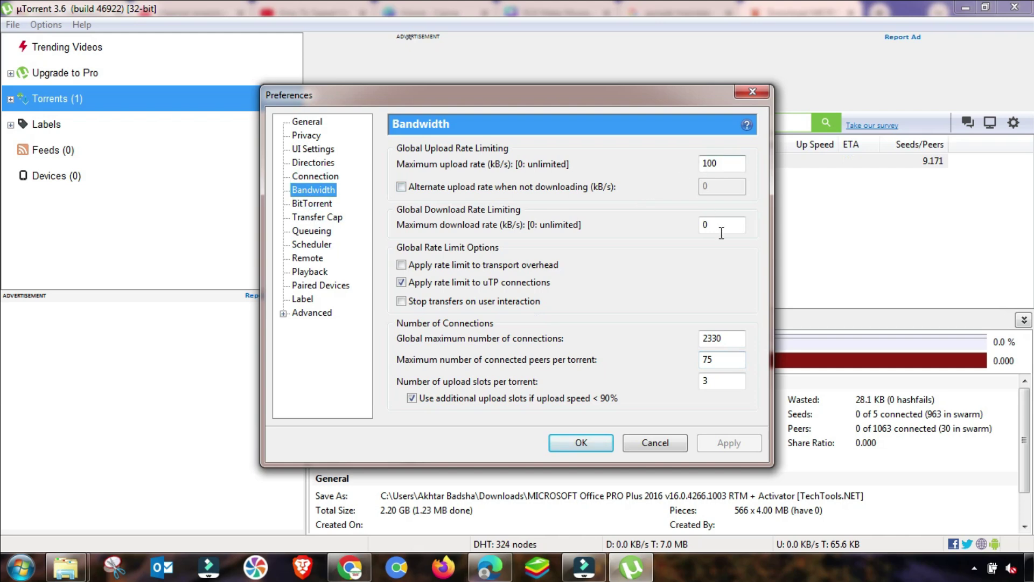
key("Tab")
left_click(309, 314)
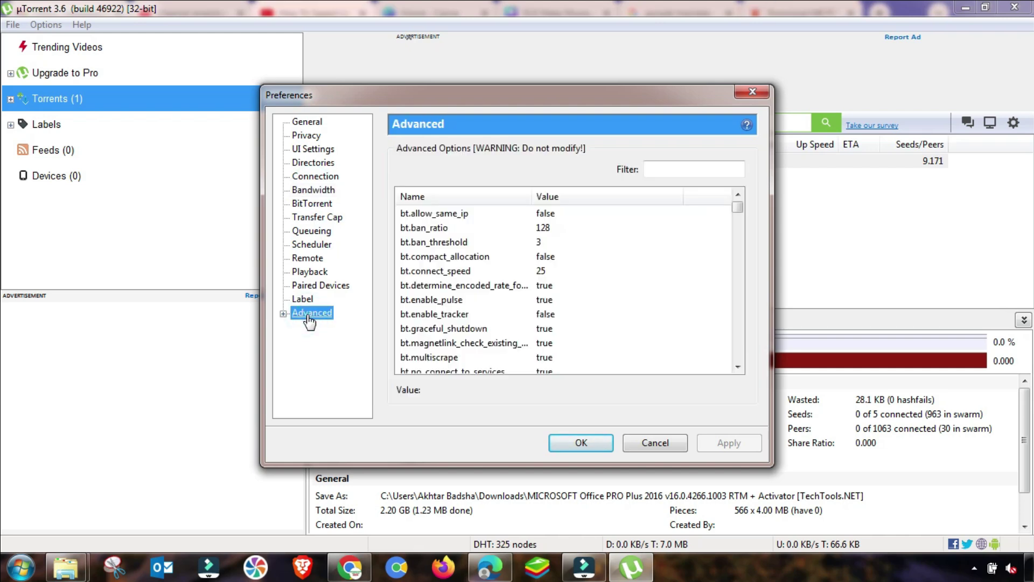
Step: Change the advanced option bt.connect_speed from 25 to 80
left_click(422, 248)
left_click(487, 272)
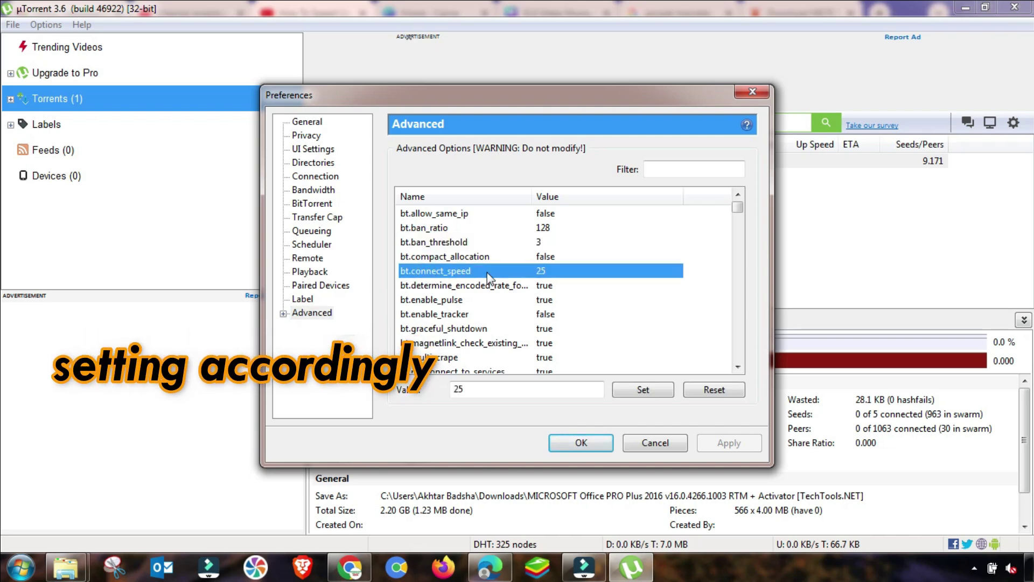
left_click(457, 388)
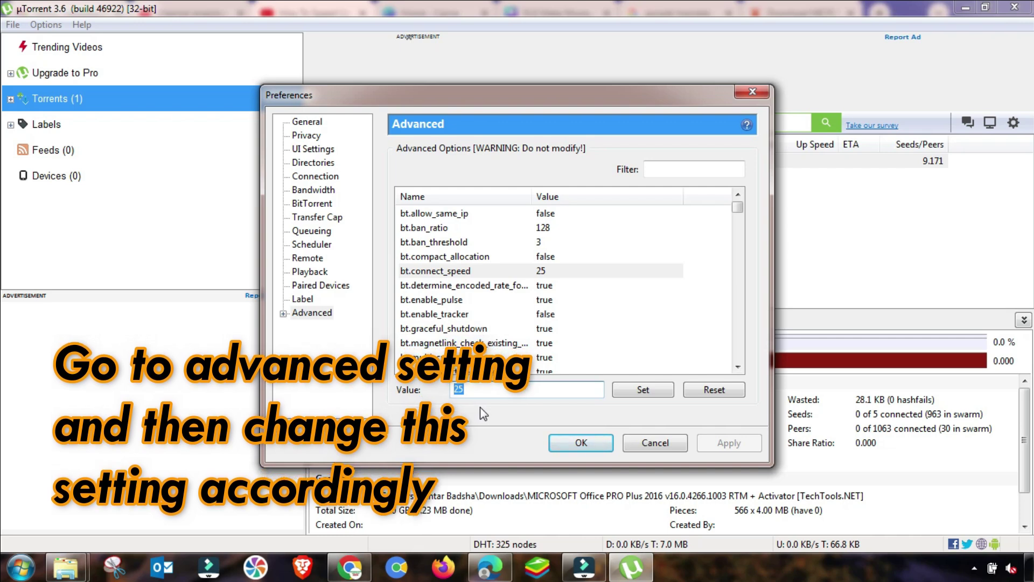
type("80")
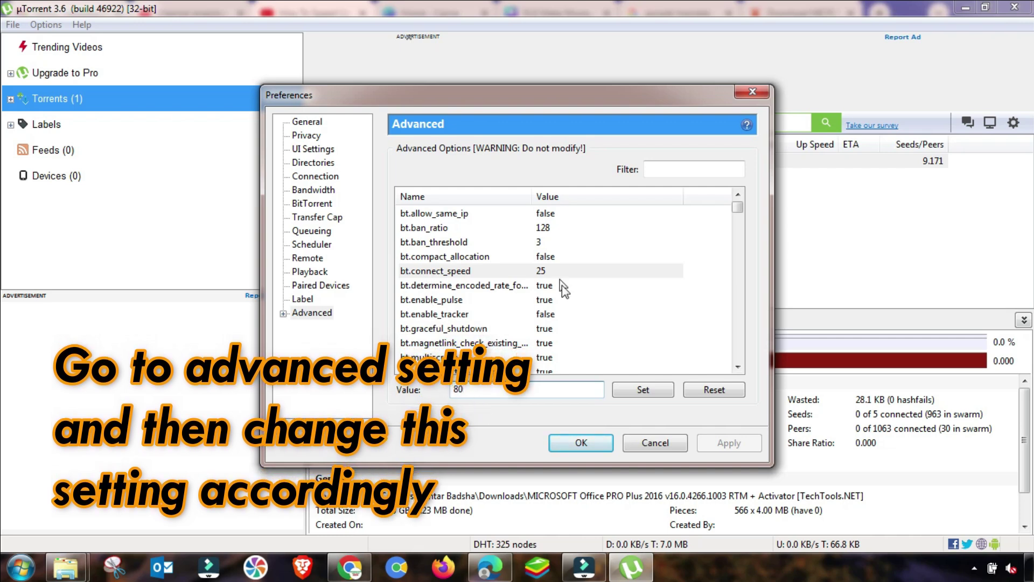
left_click(638, 389)
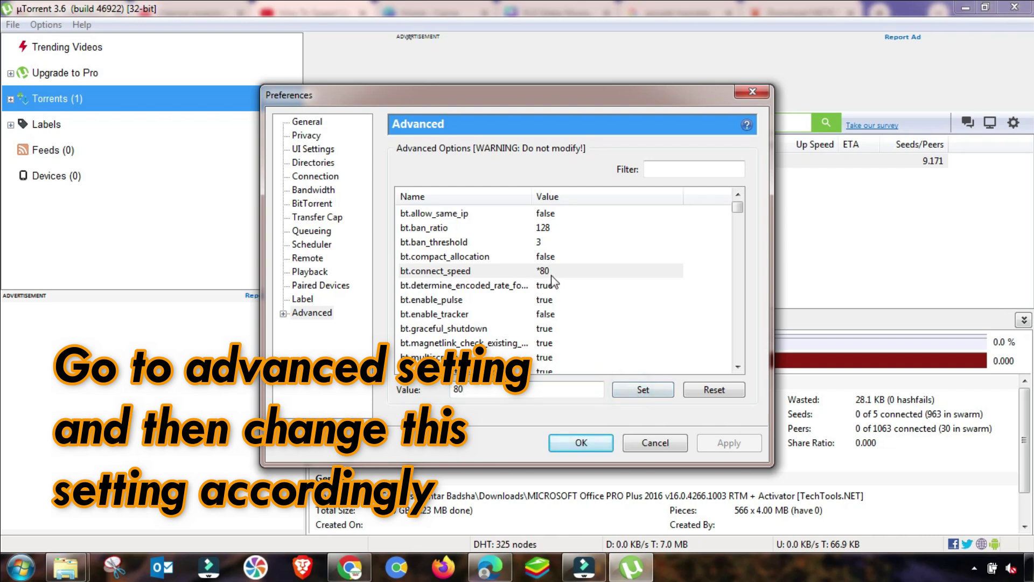
left_click(440, 291)
scroll(441, 301, "down", 1)
scroll(442, 315, "down", 1)
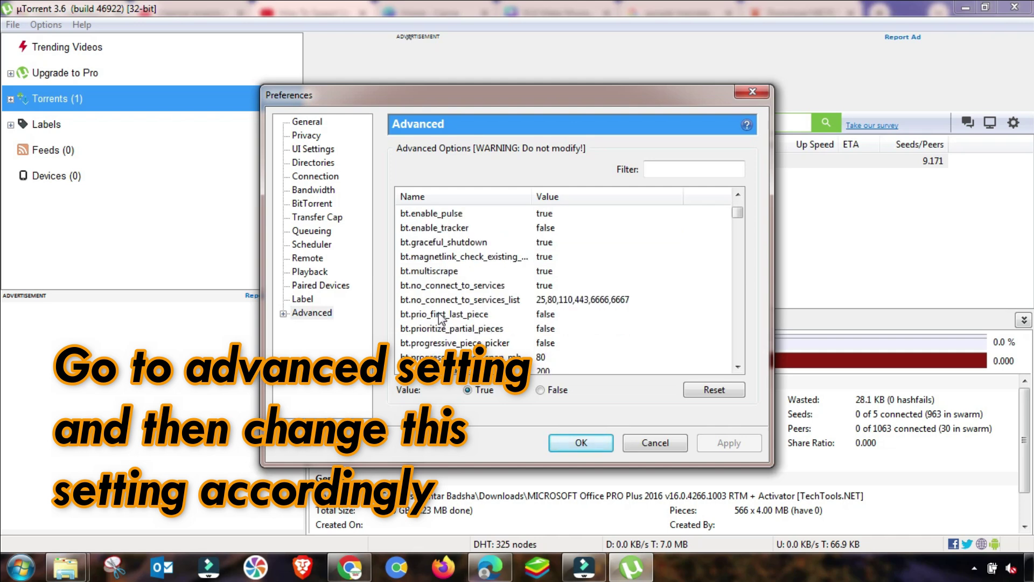
Step: Filter the advanced options for net.max and change net.max_halfopen from 500 to 100
left_click(680, 169)
type("net.max")
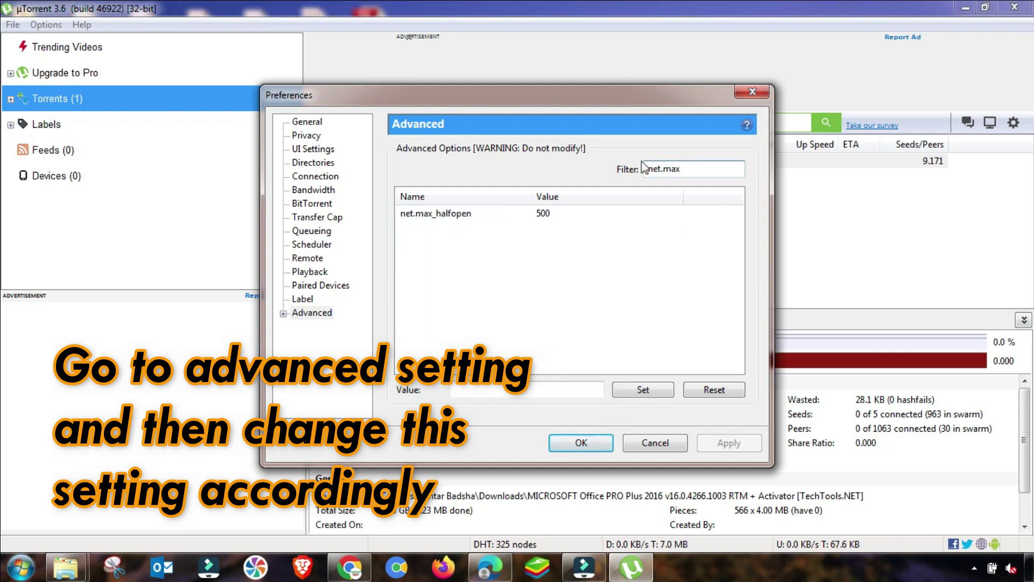
left_click(474, 216)
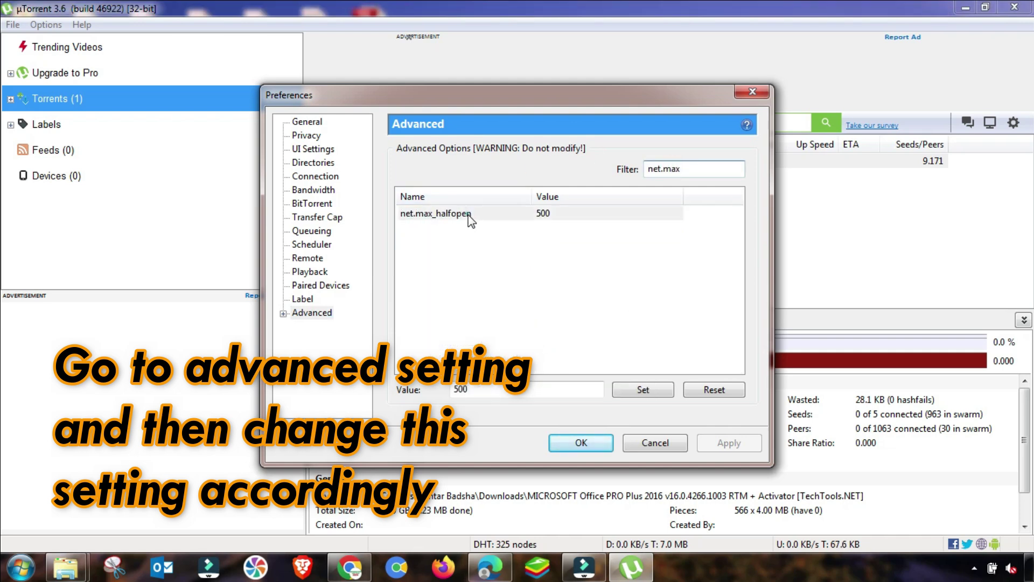
double_click(479, 390)
type("1")
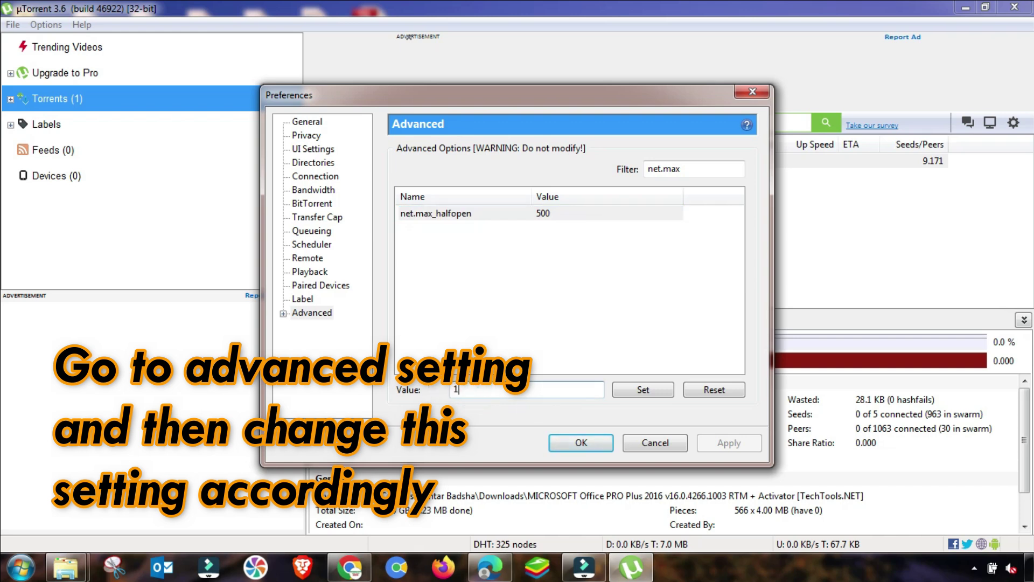
left_click(650, 392)
left_click(312, 313)
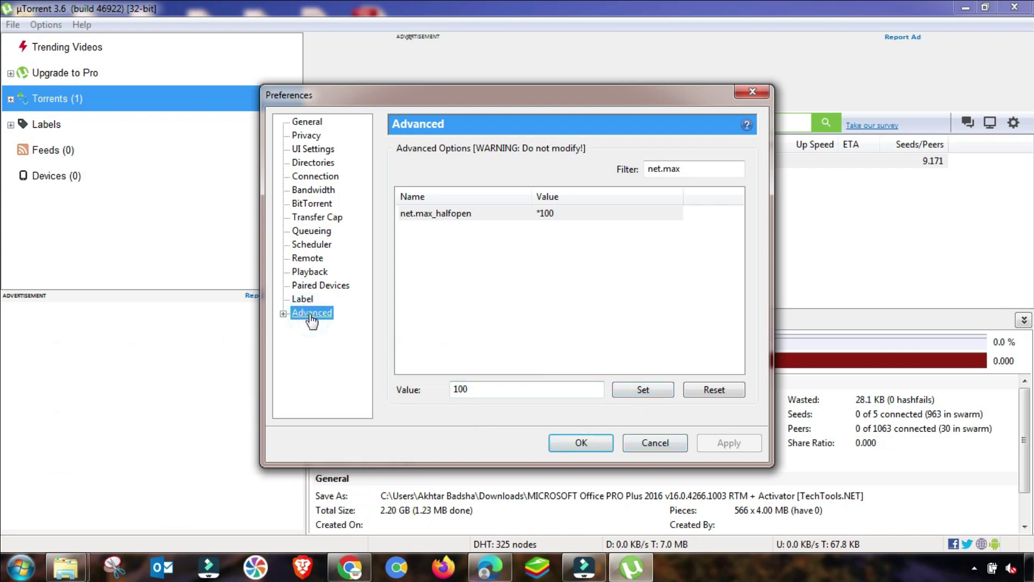
Step: Clear the filter and confirm bt.connect_speed reads 80 and net.max_halfopen reads 100
double_click(684, 170)
key("BackSpace")
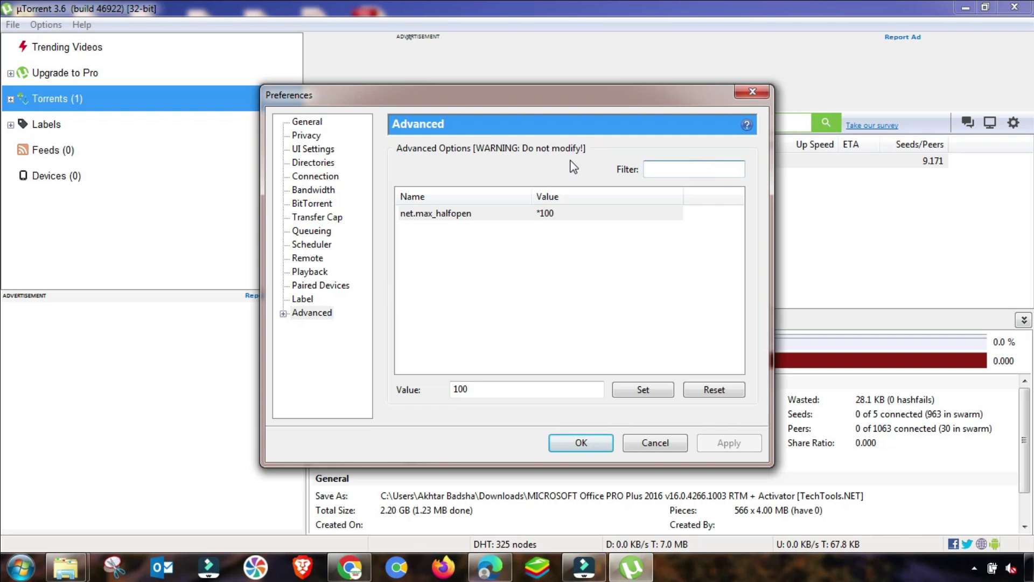
left_click(442, 272)
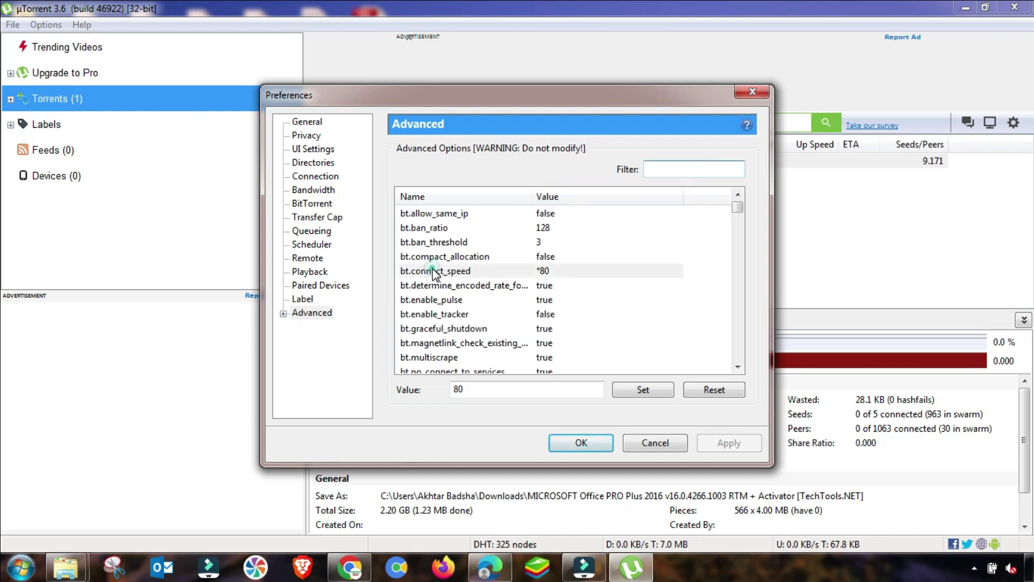
scroll(460, 345, "down", 1)
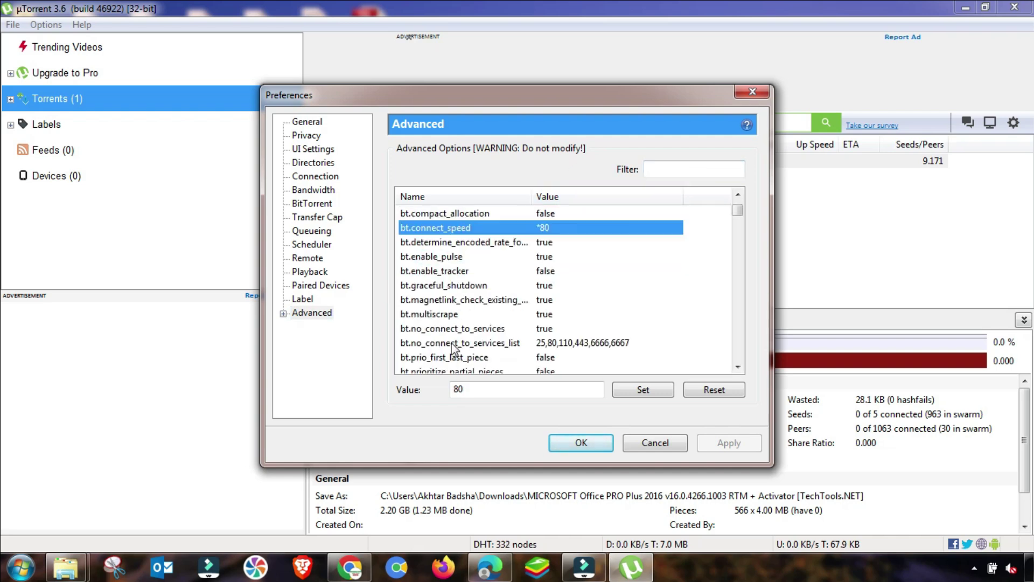
scroll(473, 347, "down", 4)
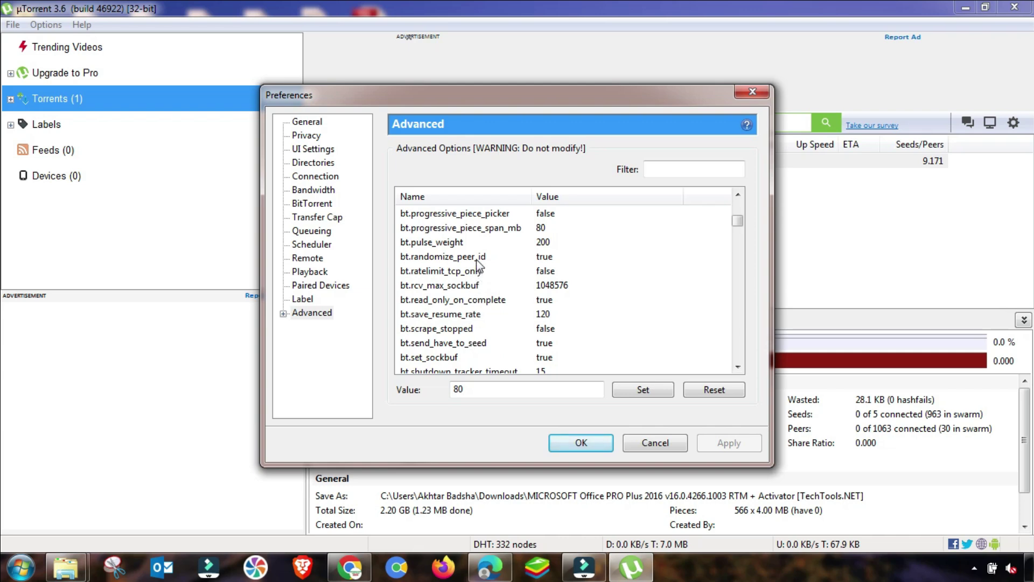
scroll(478, 264, "down", 6)
scroll(486, 313, "down", 3)
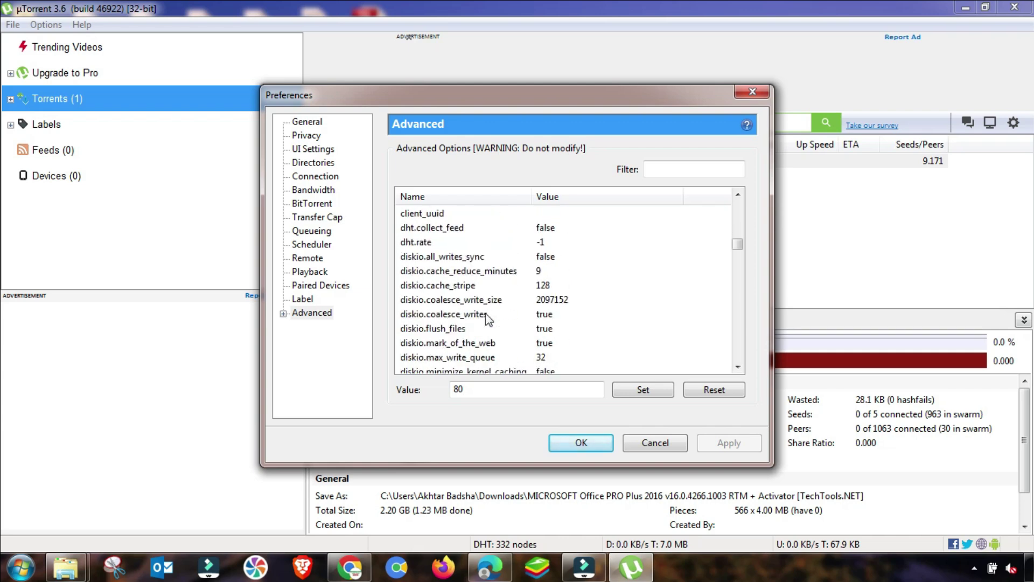
scroll(487, 318, "down", 2)
scroll(512, 317, "down", 12)
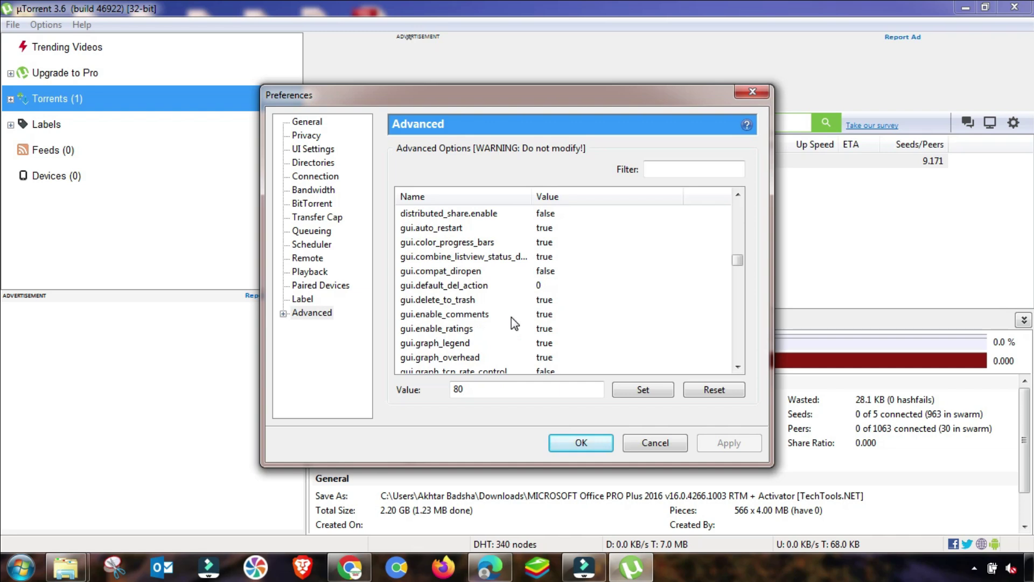
scroll(504, 321, "down", 3)
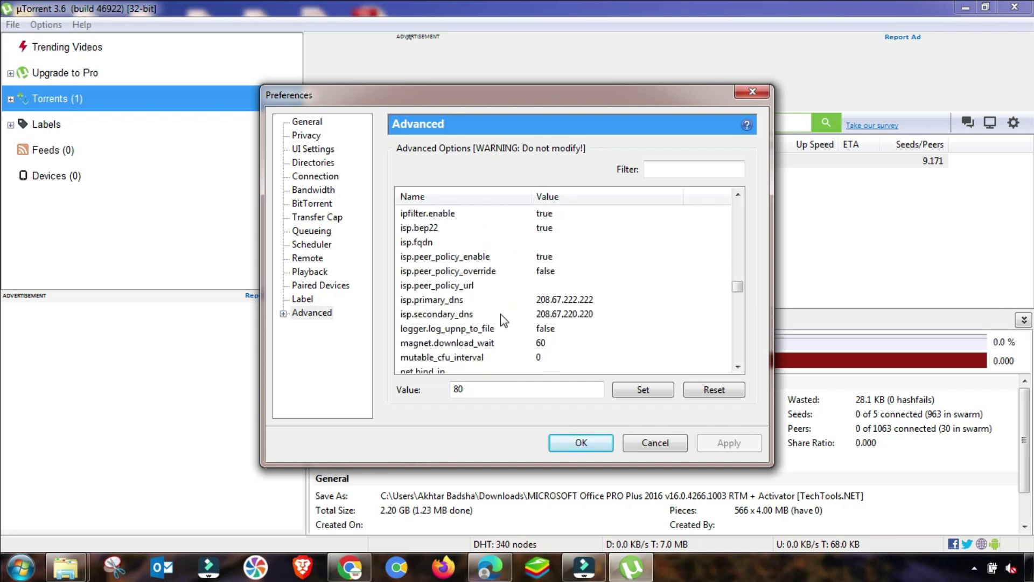
scroll(503, 320, "up", 2)
scroll(503, 307, "down", 6)
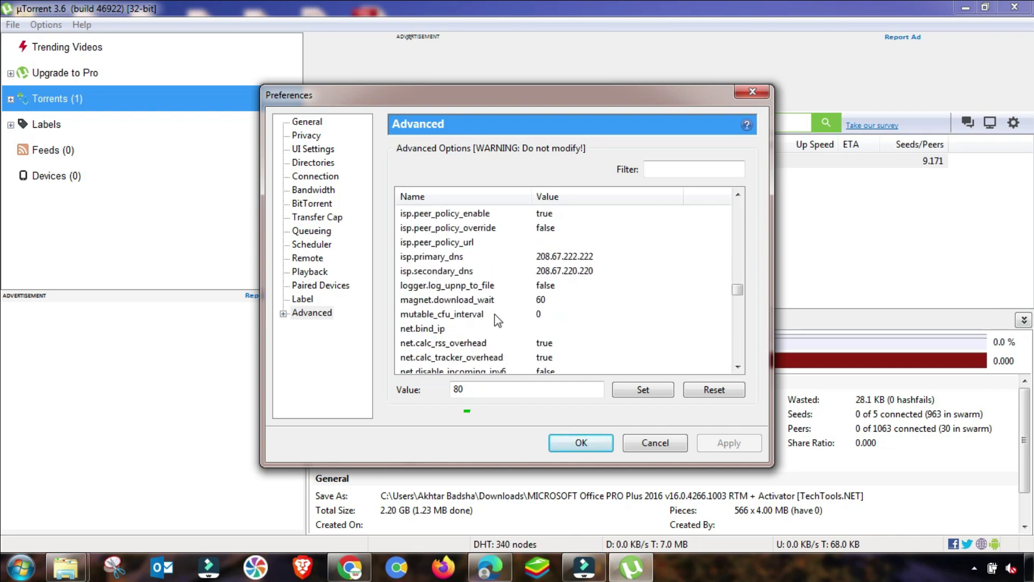
left_click(473, 286)
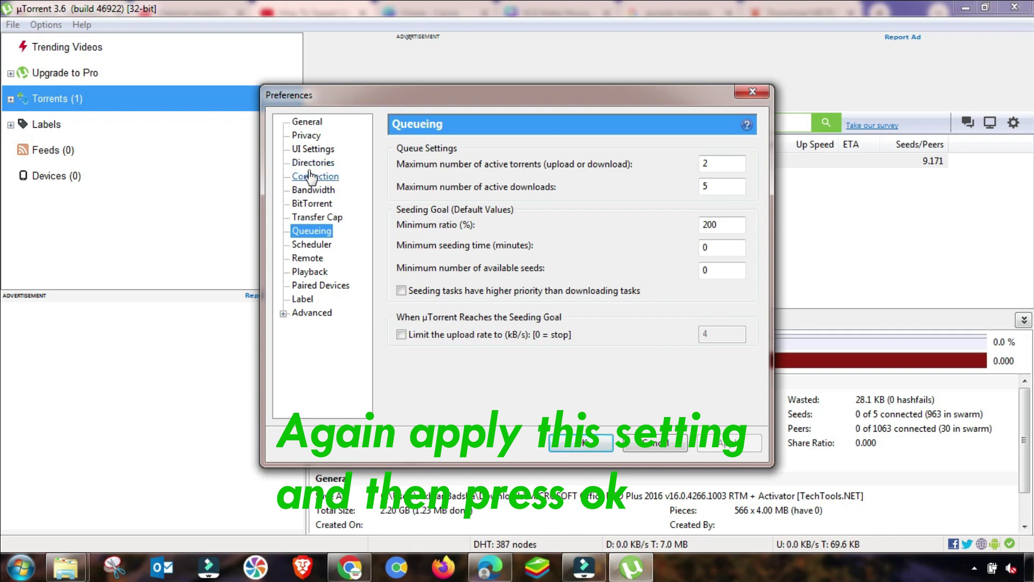
Step: Change the listening port to random 29964, apply it, and close Preferences with OK
left_click(311, 177)
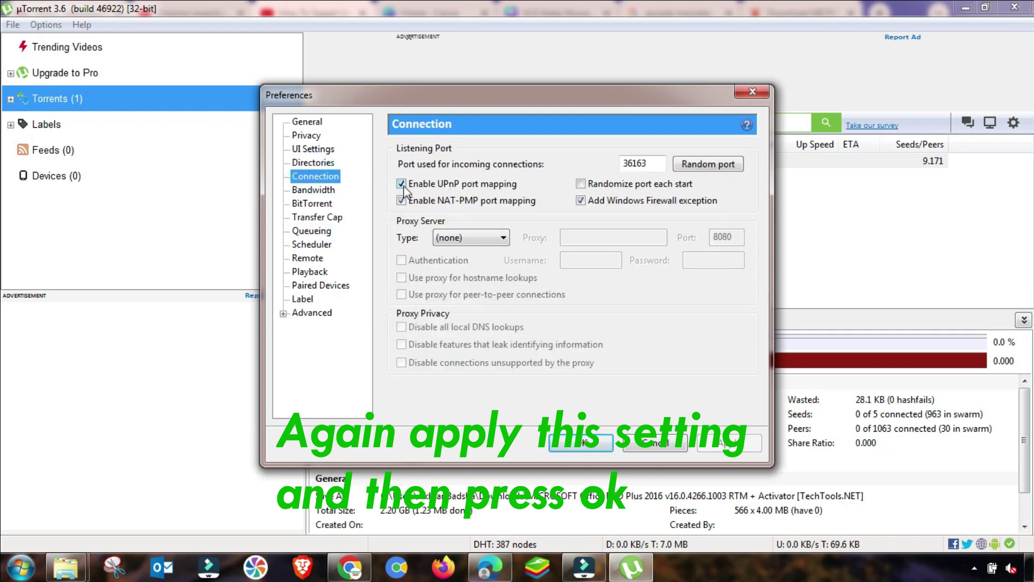
left_click(694, 166)
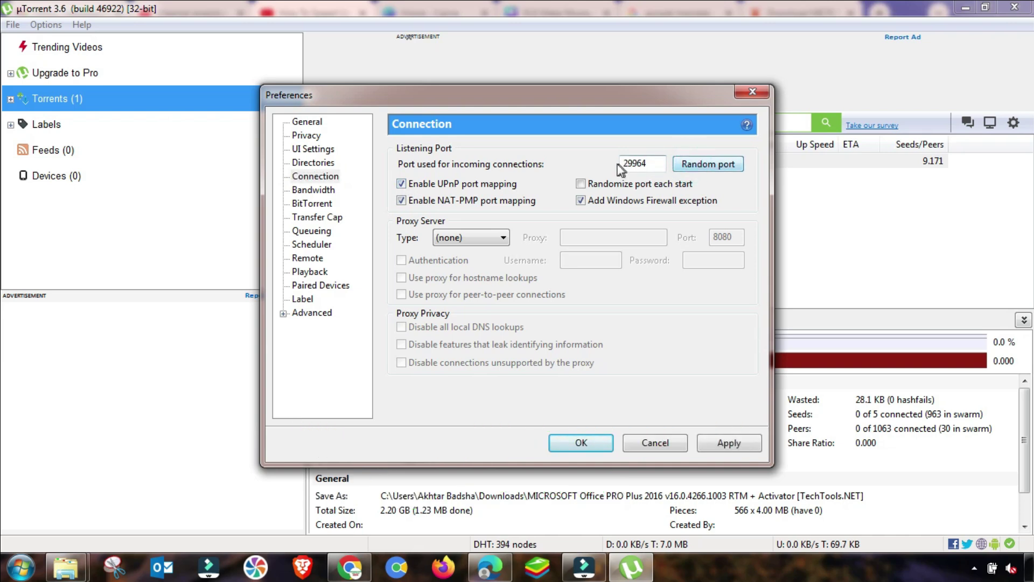
left_click_drag(625, 164, 649, 164)
left_click(649, 163)
left_click(724, 443)
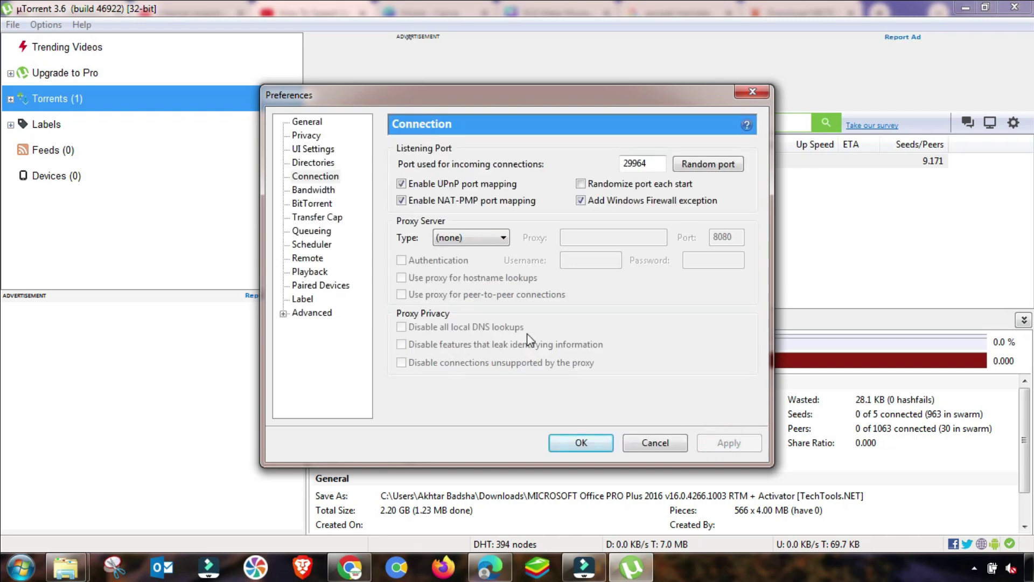
left_click(310, 180)
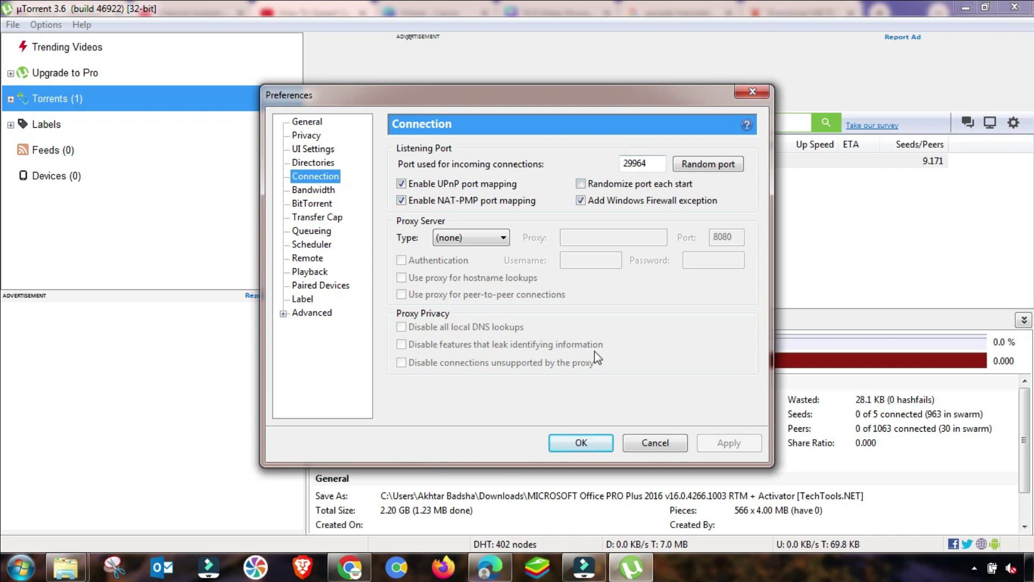
left_click(580, 442)
Step: Restart the Office torrent and paste a longer public tracker list into its Properties
right_click(521, 164)
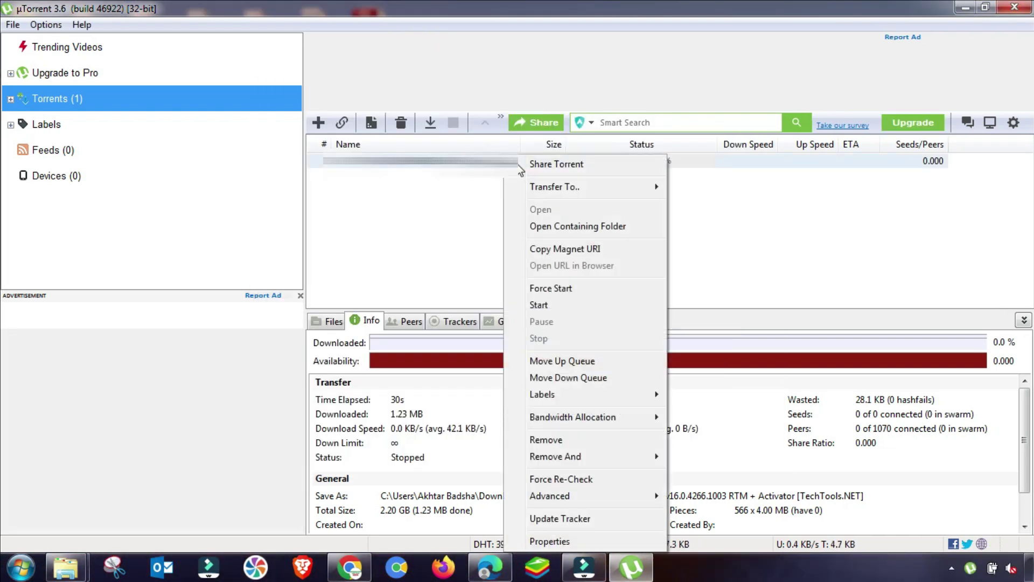
left_click(549, 309)
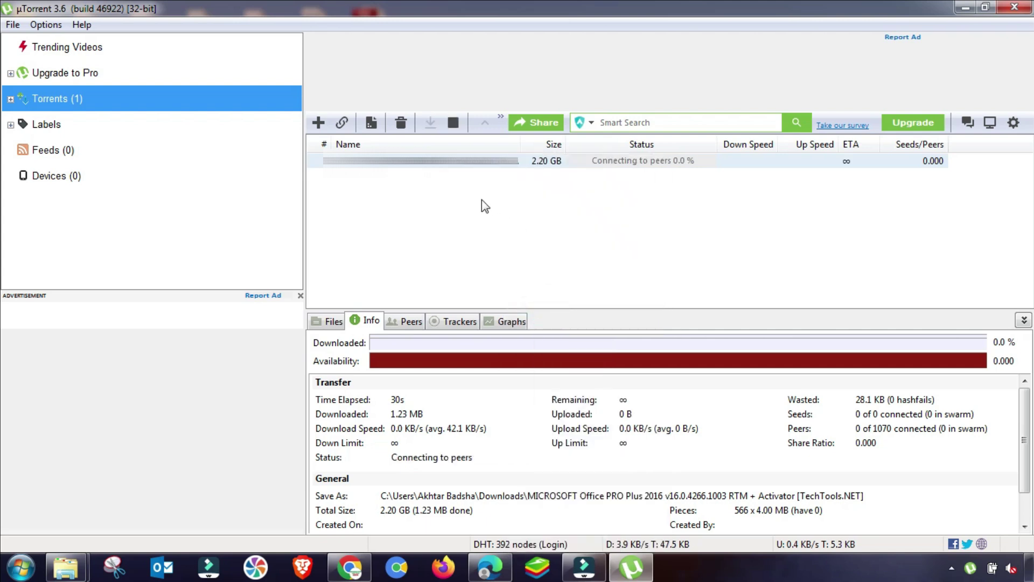
double_click(636, 162)
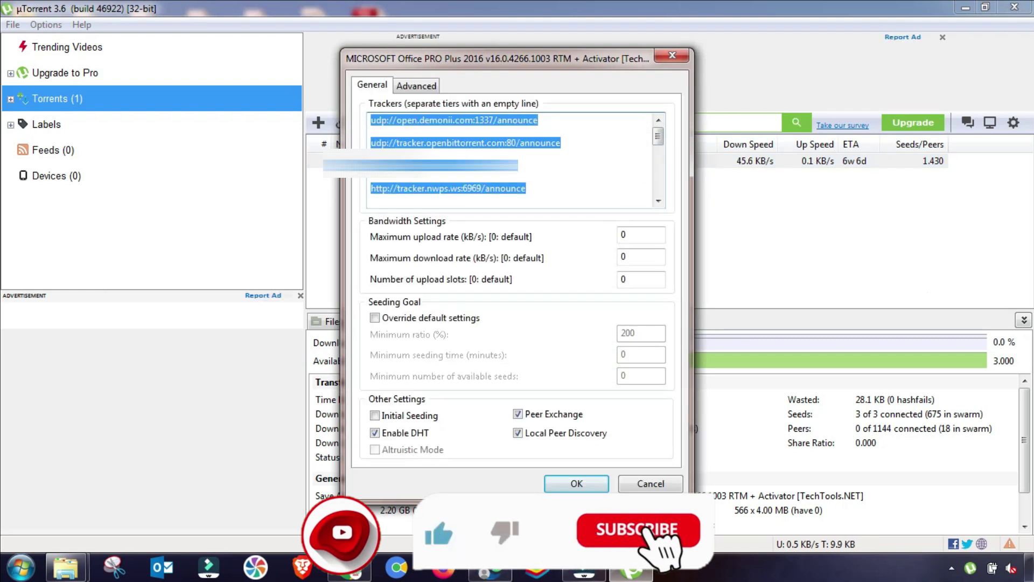
key("ctrl+v")
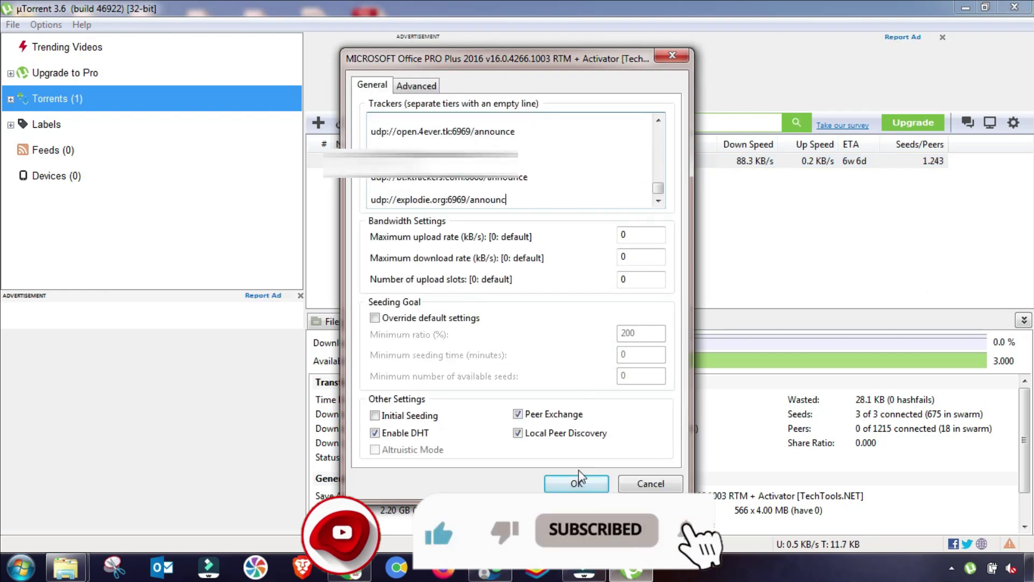
left_click(577, 484)
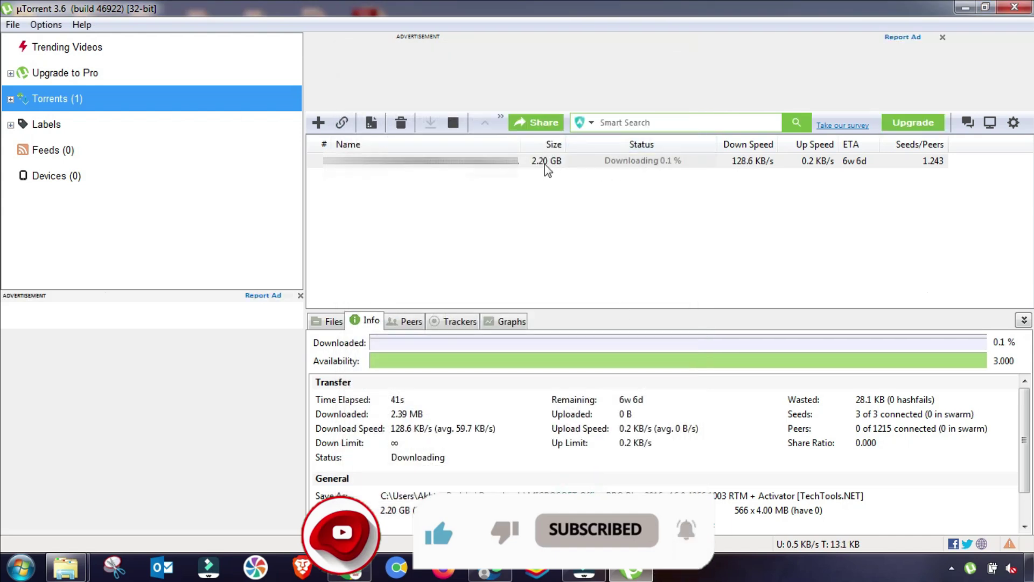
Step: Set the Office torrent's bandwidth allocation to High
right_click(498, 161)
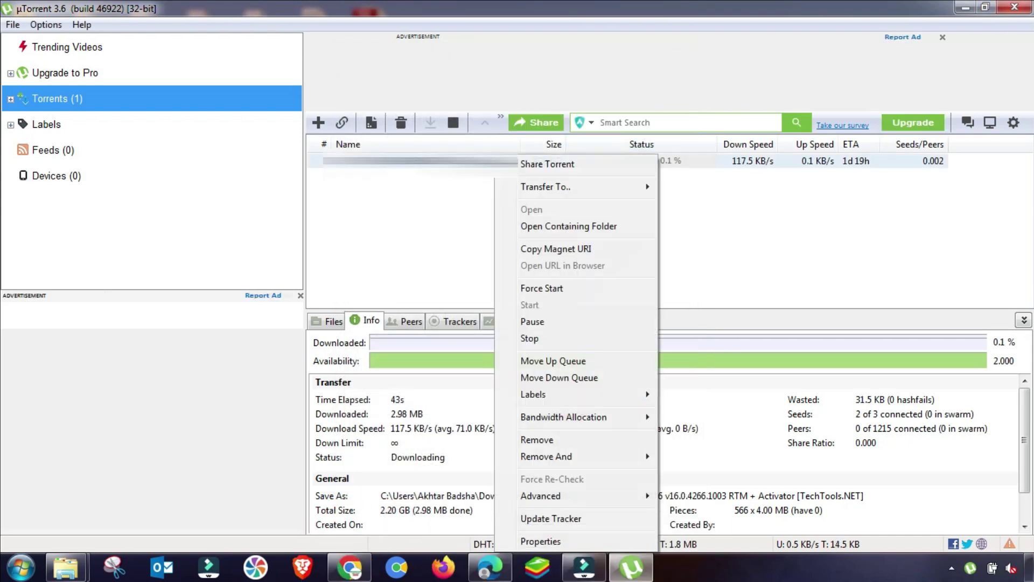
mouse_move(612, 415)
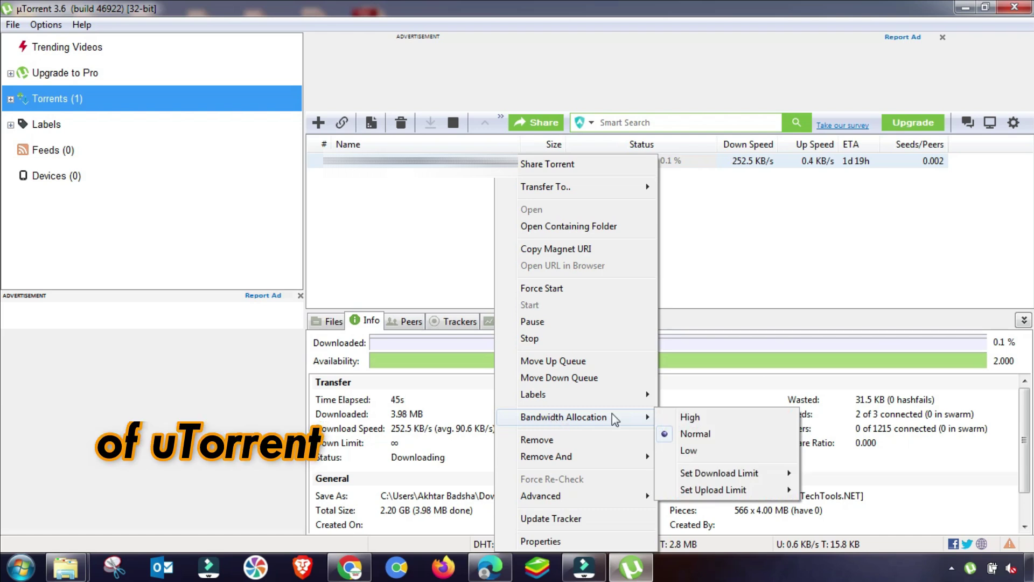
left_click(687, 417)
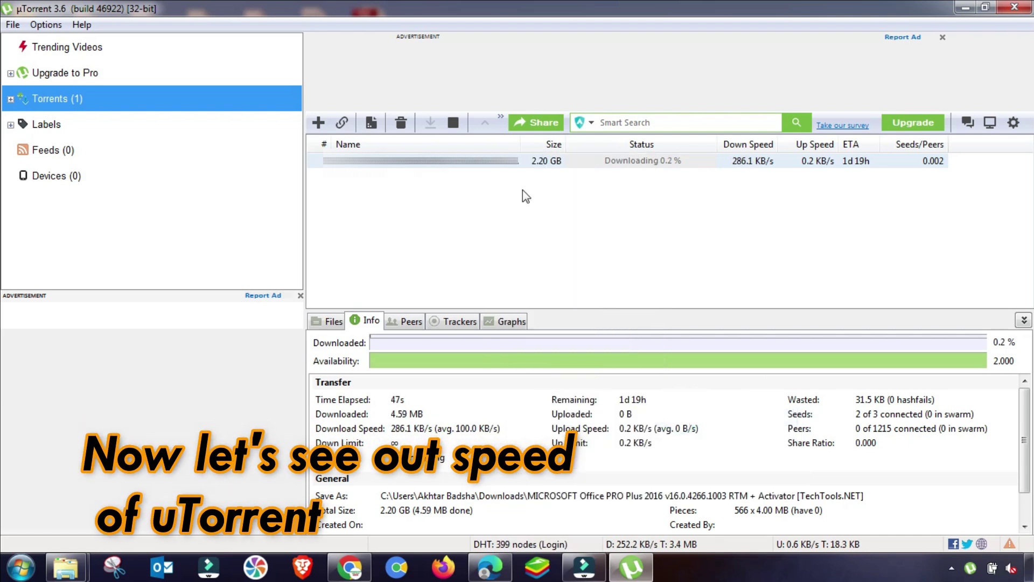
Step: Stop the Office torrent, then start it again so it reconnects
right_click(522, 157)
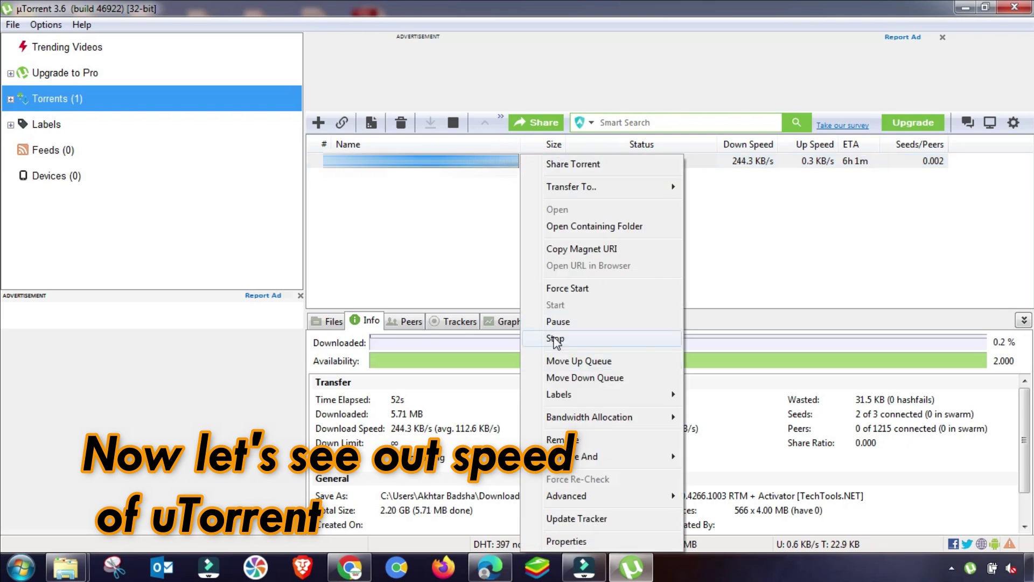
left_click(555, 340)
right_click(546, 159)
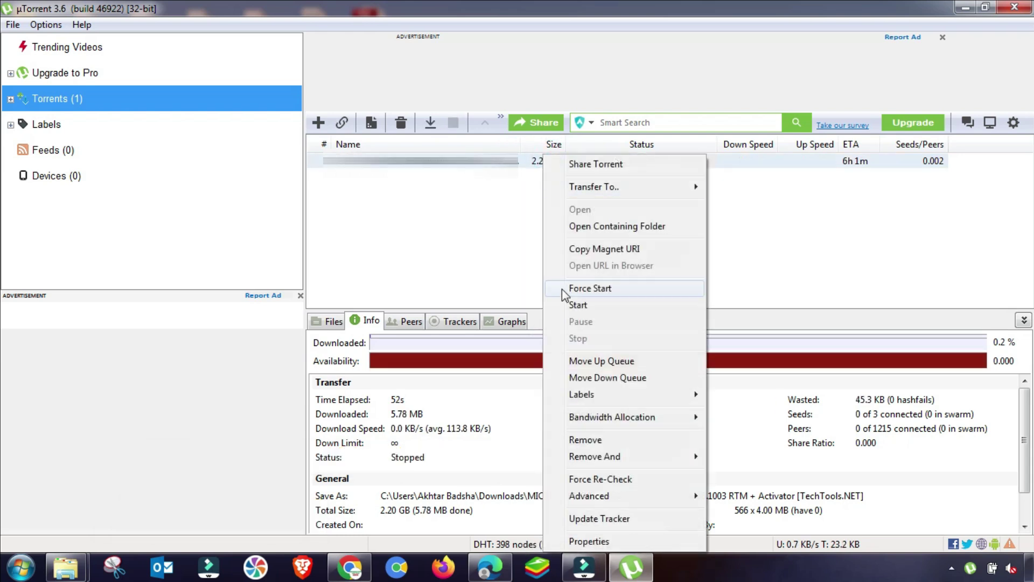
left_click(579, 306)
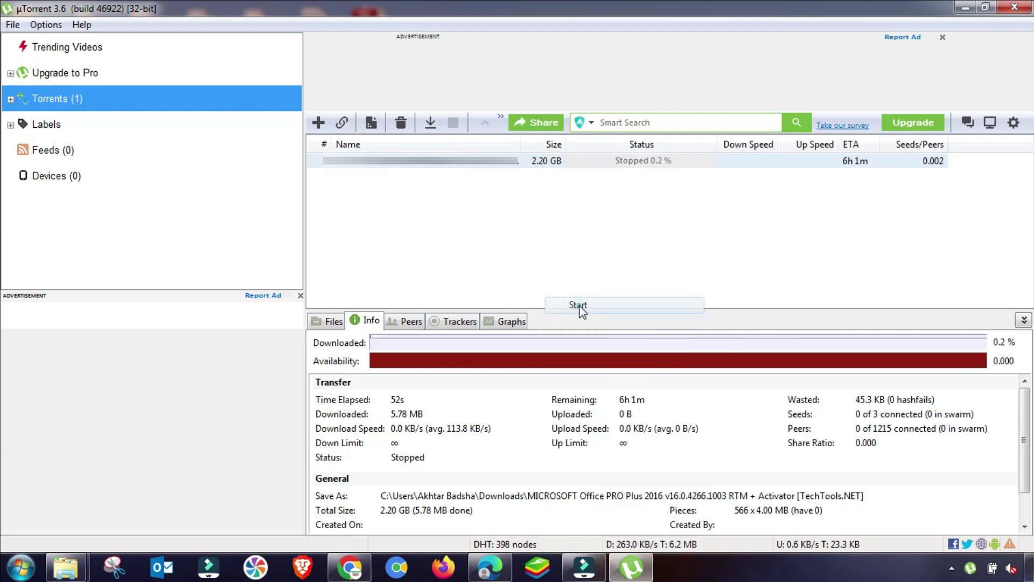
Step: Deselect the Office torrent and leave it downloading while its speed climbs
left_click(609, 179)
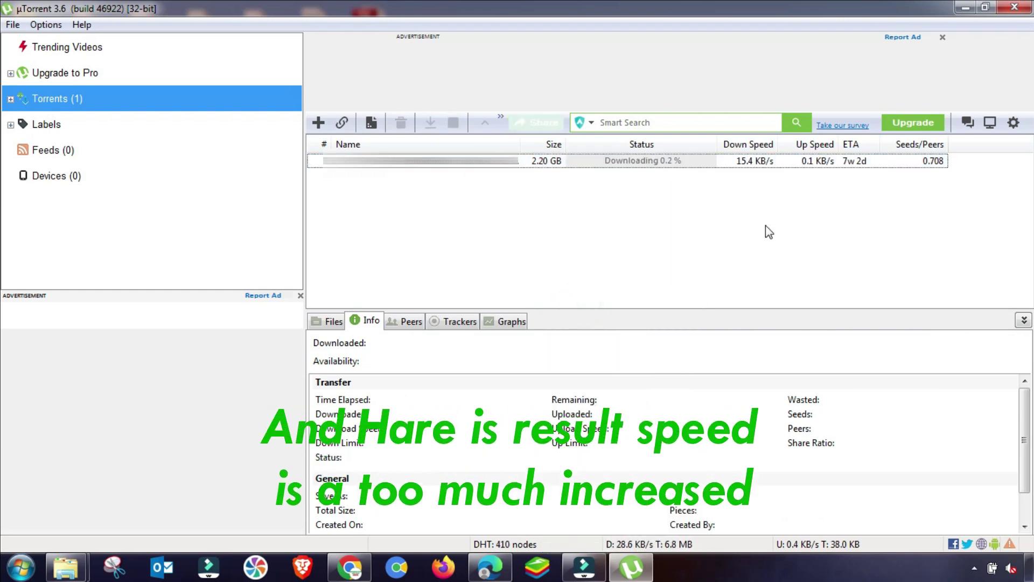